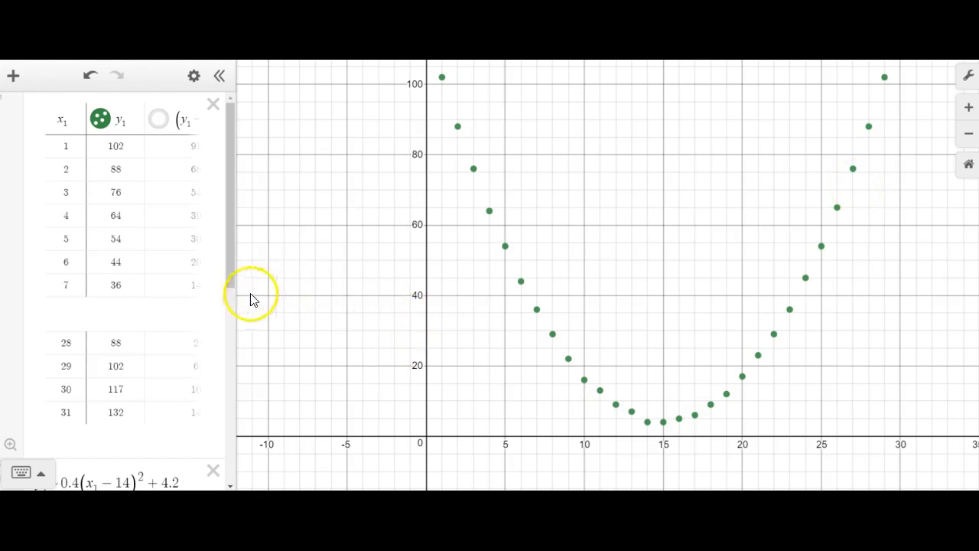
# - Show the regression curve y1 ~ 0.4(x1 − 14)^2 + 4.2 and the curve f(x) = a(x − b)^2 + C on the graph
pyautogui.moveTo(228, 289); pyautogui.dragTo(232, 339)
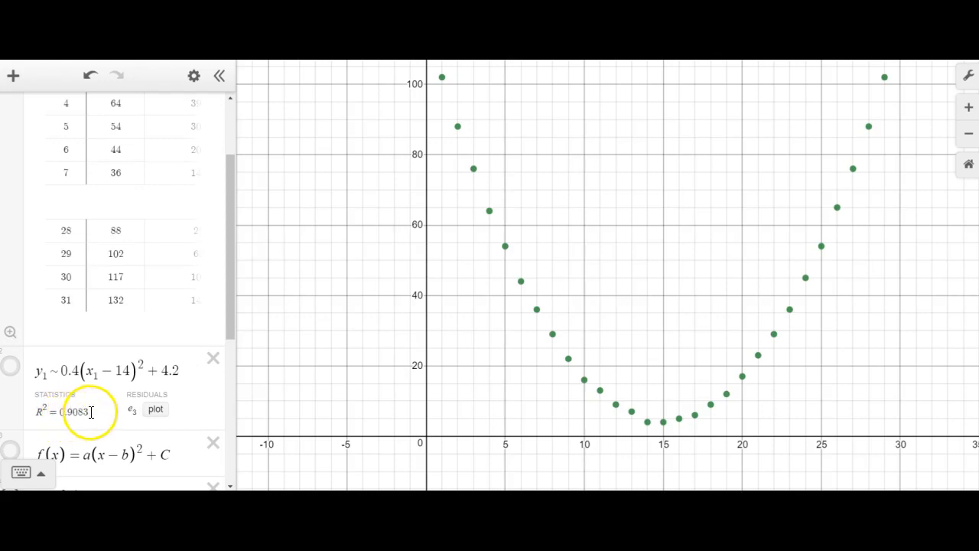
pyautogui.click(11, 371)
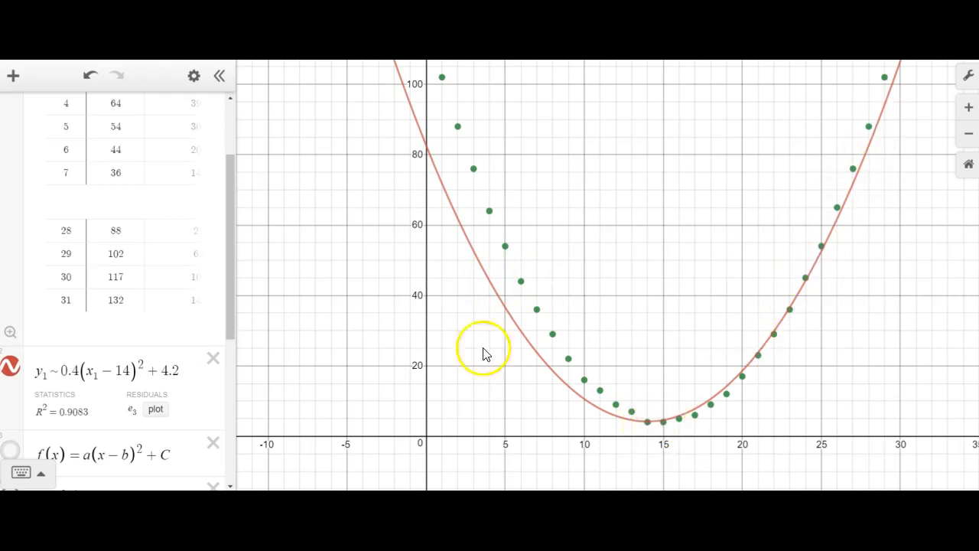
pyautogui.moveTo(229, 336); pyautogui.dragTo(237, 428)
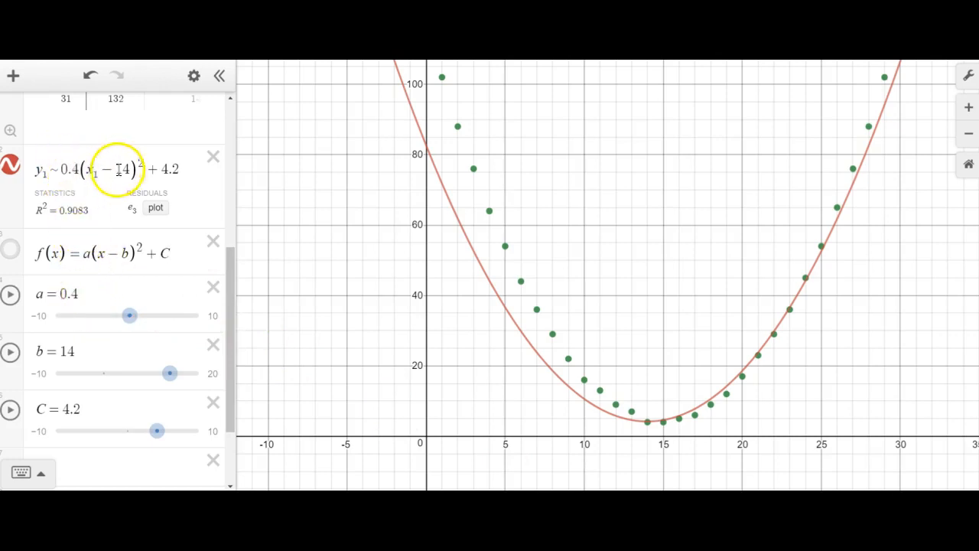
pyautogui.click(10, 257)
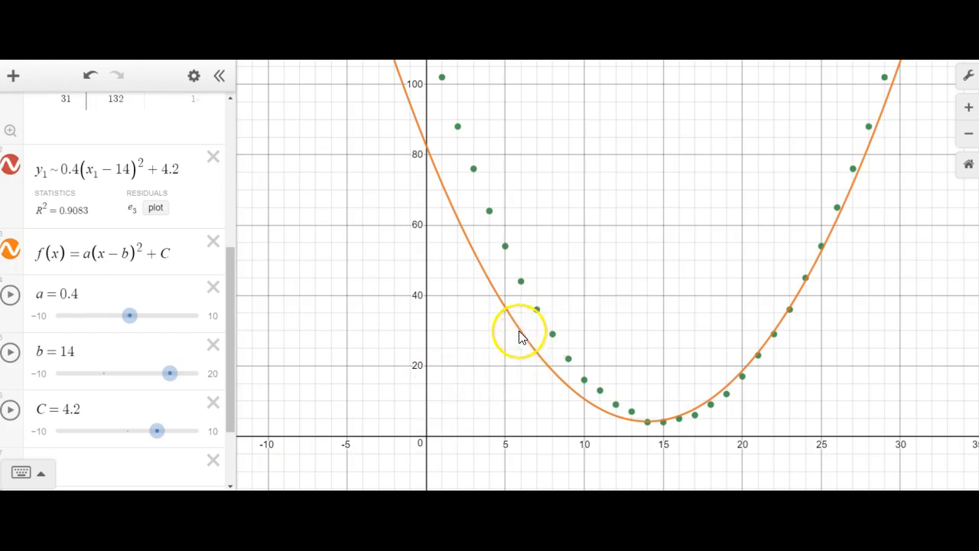
# - Drag the b slider to 15 and the a slider to 0.5
pyautogui.click(165, 375)
pyautogui.moveTo(166, 375); pyautogui.dragTo(173, 375)
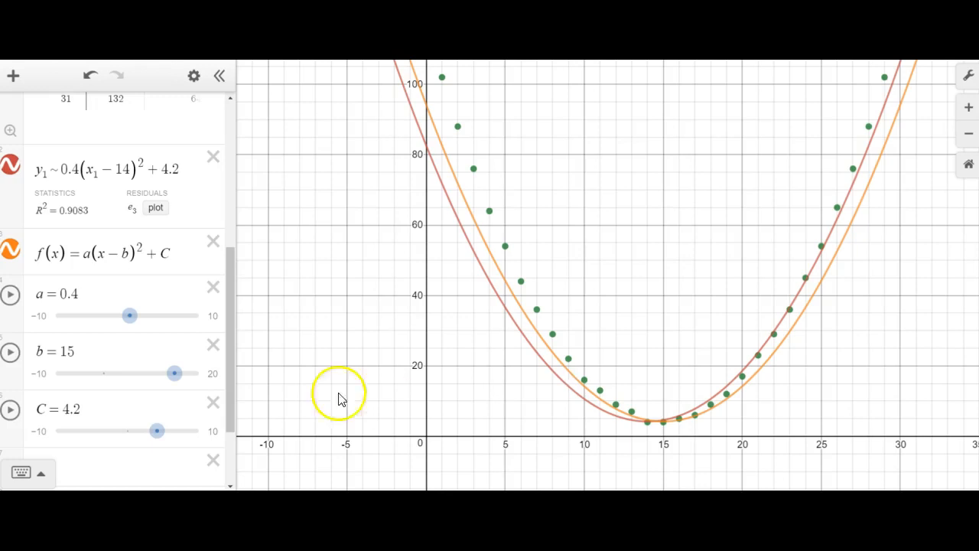
pyautogui.click(131, 317)
pyautogui.moveTo(131, 317); pyautogui.dragTo(132, 317)
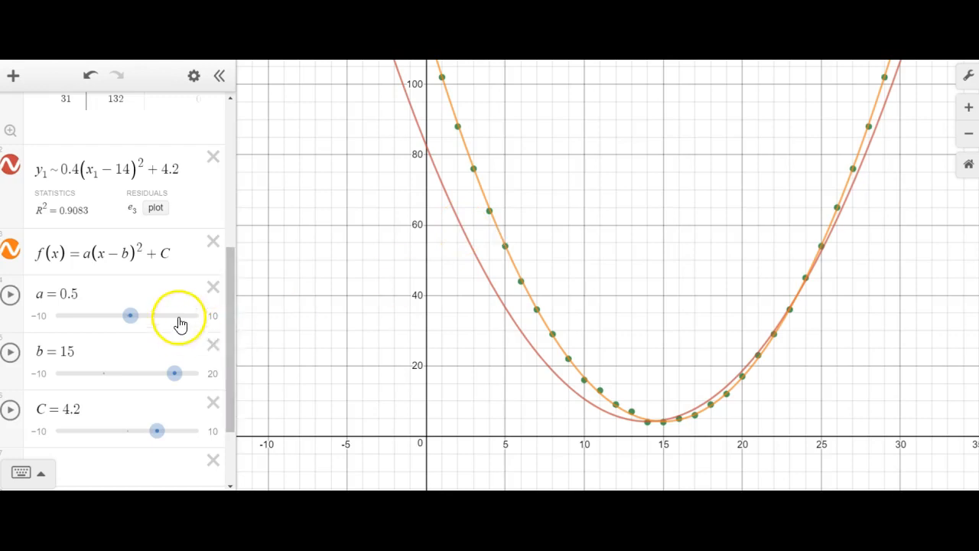
# - Set a to 0.4 and b to 14 by editing the slider values
pyautogui.moveTo(78, 293); pyautogui.dragTo(71, 294)
pyautogui.write('4')
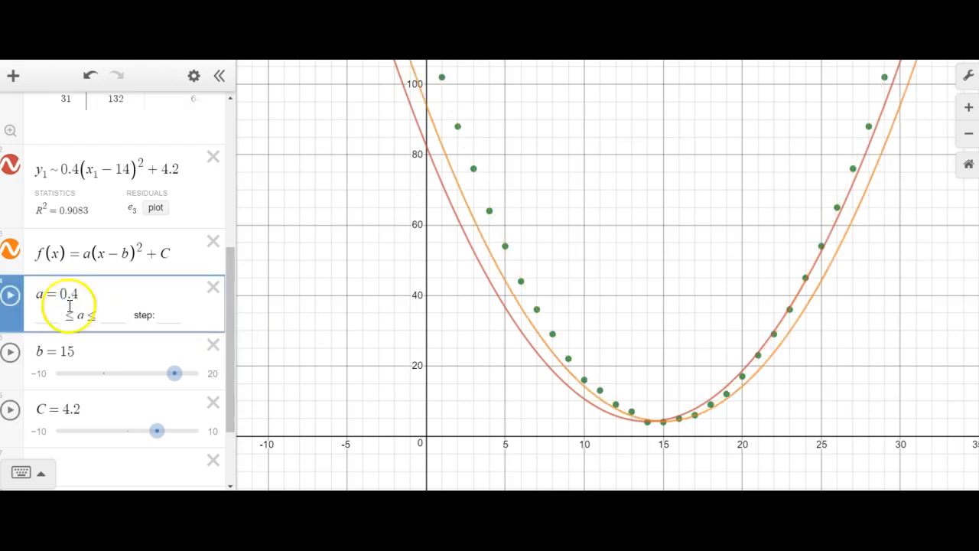
pyautogui.click(69, 350)
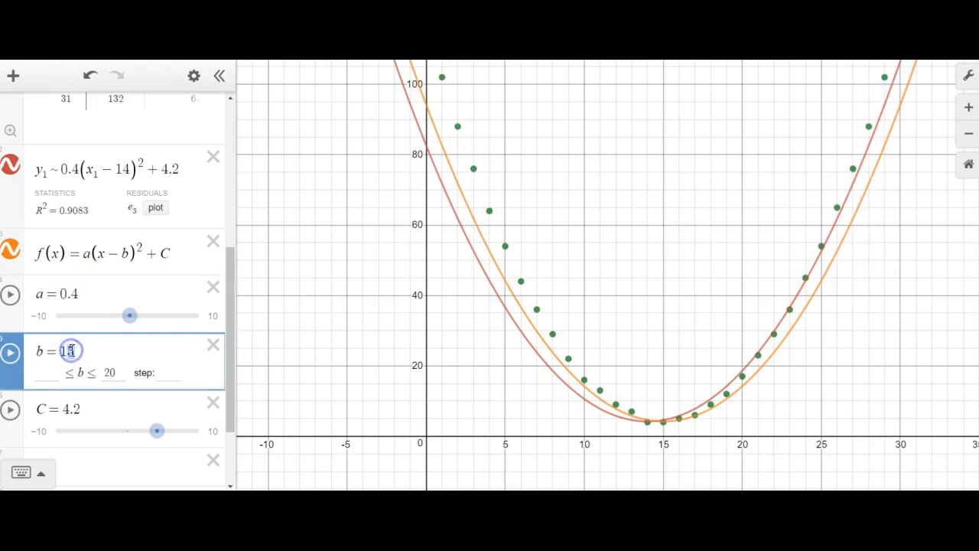
pyautogui.write('4')
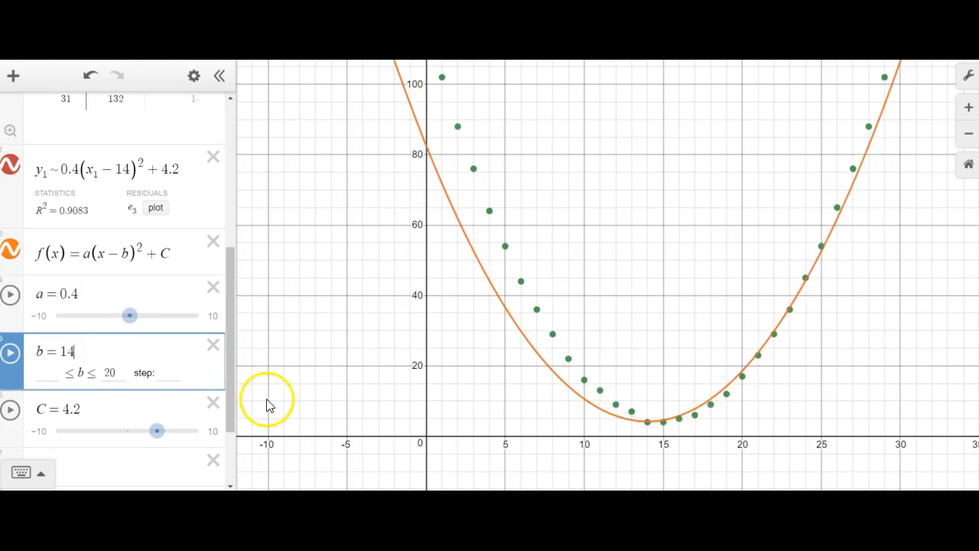
# - Widen the expression list and plot the table's squared-residual column (y1 − f(x1))^2
pyautogui.moveTo(233, 380); pyautogui.dragTo(233, 200)
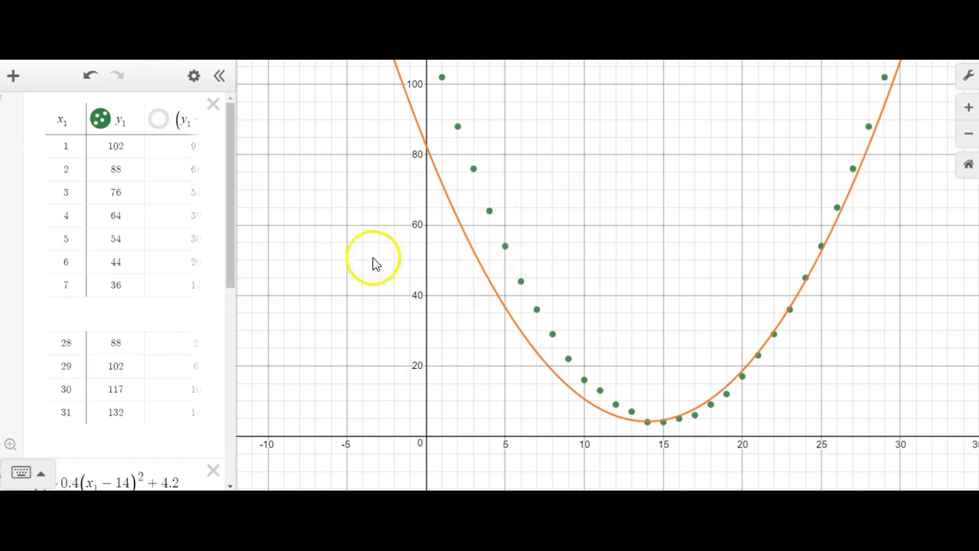
pyautogui.moveTo(243, 216); pyautogui.dragTo(298, 219)
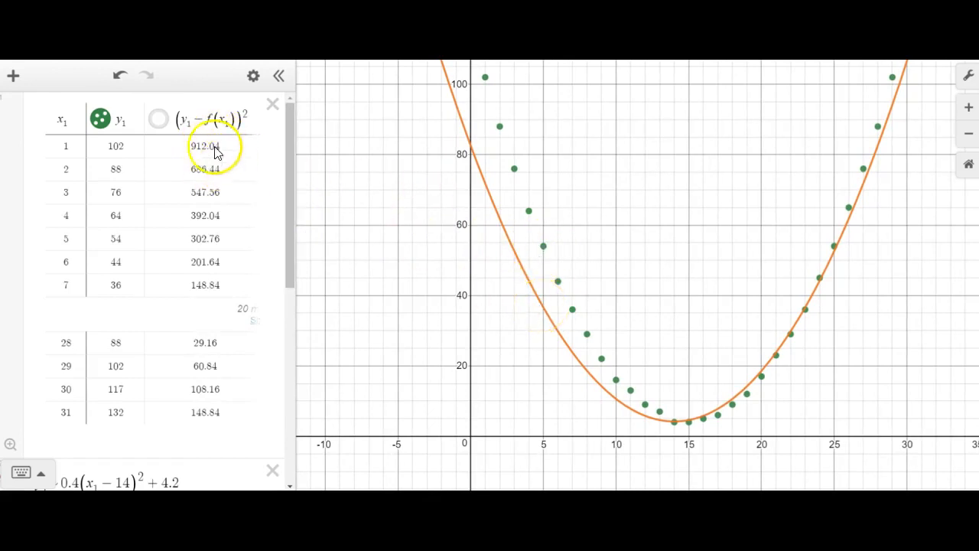
pyautogui.click(158, 121)
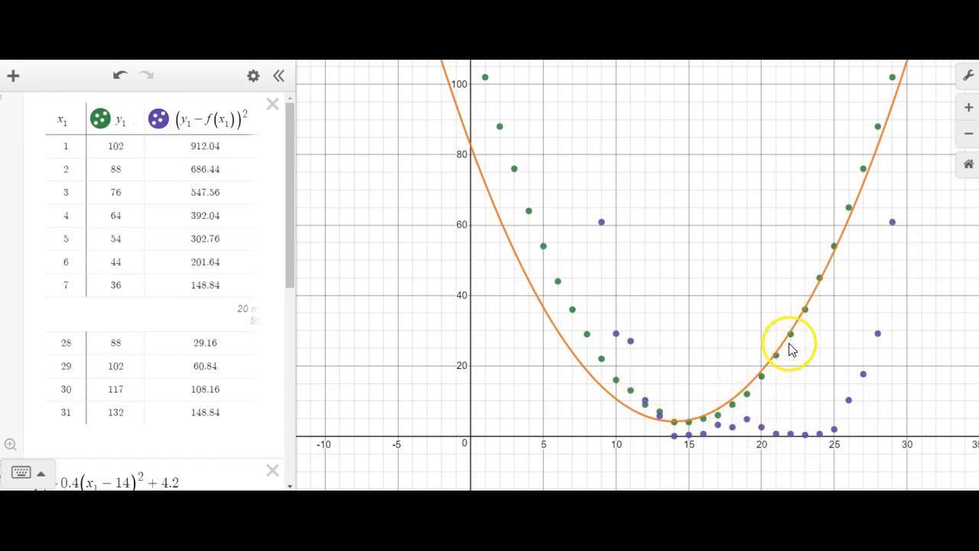
# - Drag the a slider to 0.5 and the b slider to 15 to fit f to the data
pyautogui.moveTo(289, 281); pyautogui.dragTo(283, 436)
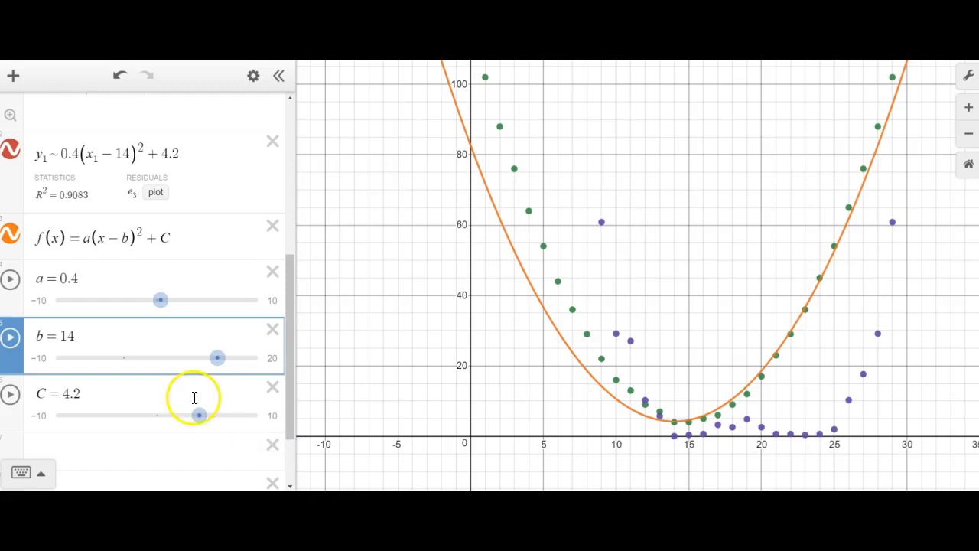
pyautogui.click(165, 303)
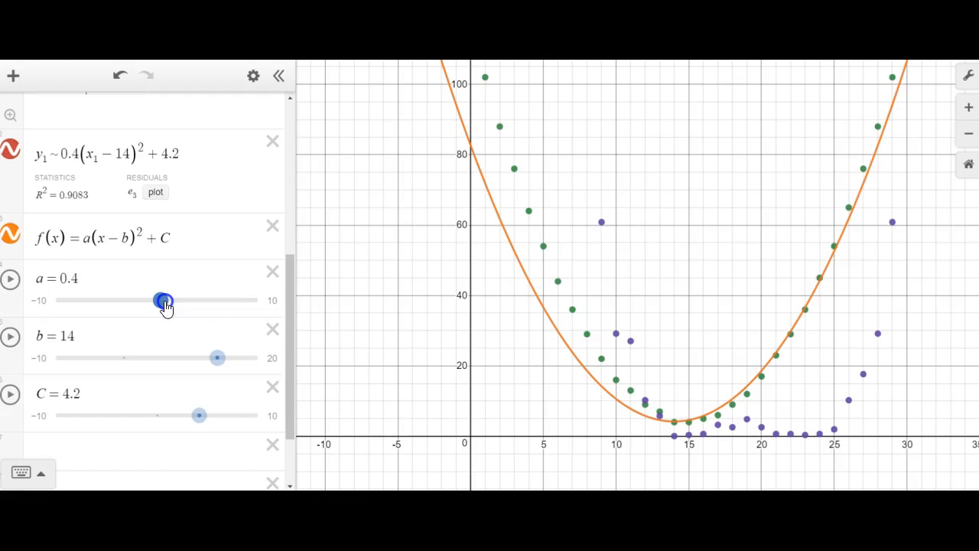
pyautogui.moveTo(165, 305); pyautogui.dragTo(167, 306)
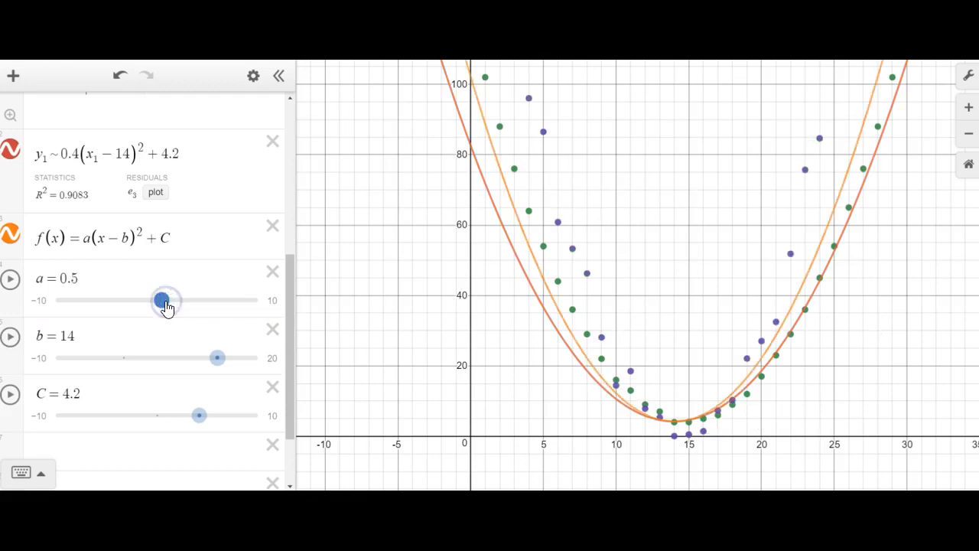
pyautogui.click(217, 358)
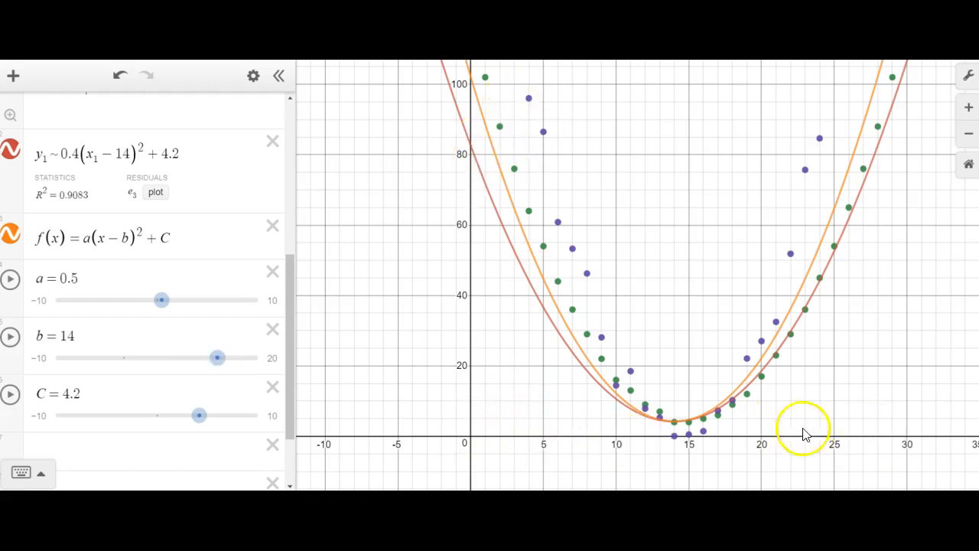
pyautogui.click(218, 360)
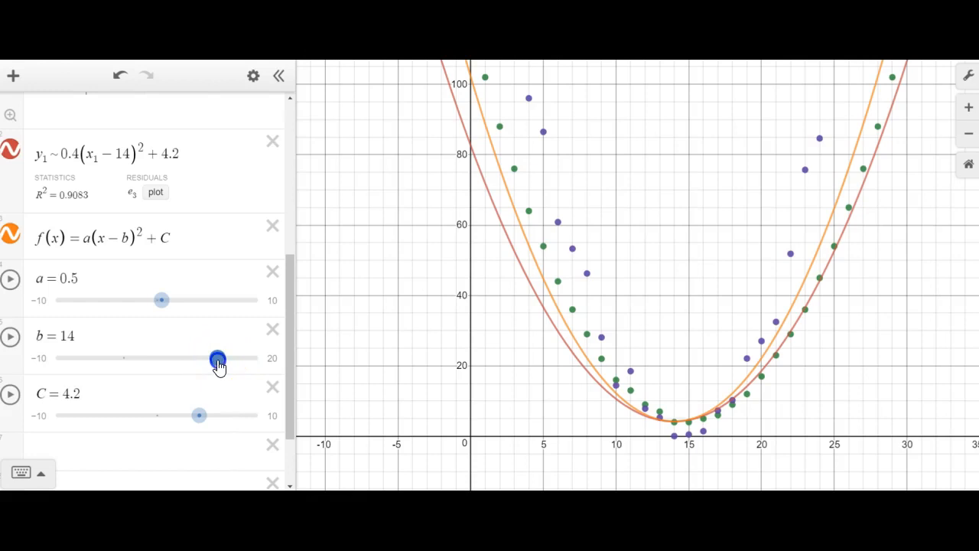
pyautogui.moveTo(218, 366); pyautogui.dragTo(221, 365)
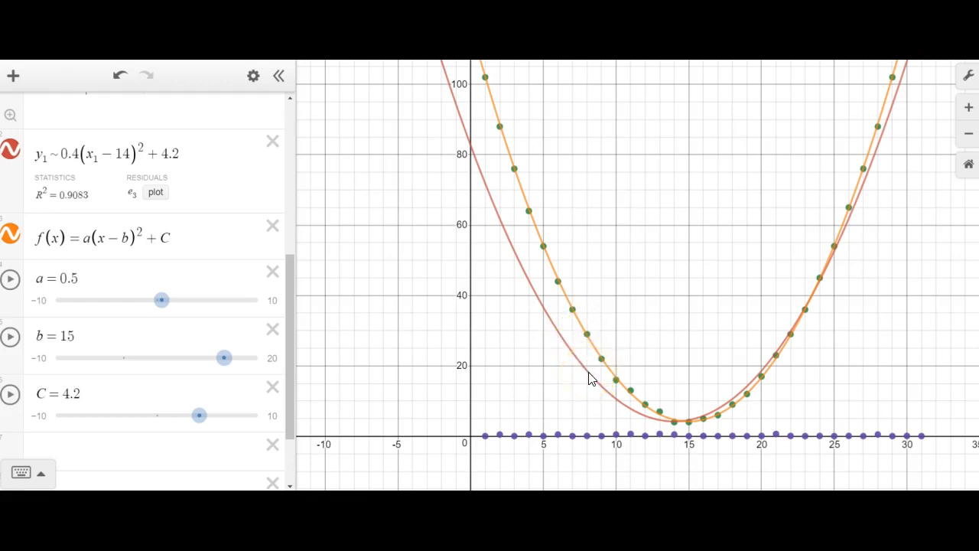
# - Delete f(x), the a, b and C sliders, and the existing regression expression
pyautogui.click(272, 226)
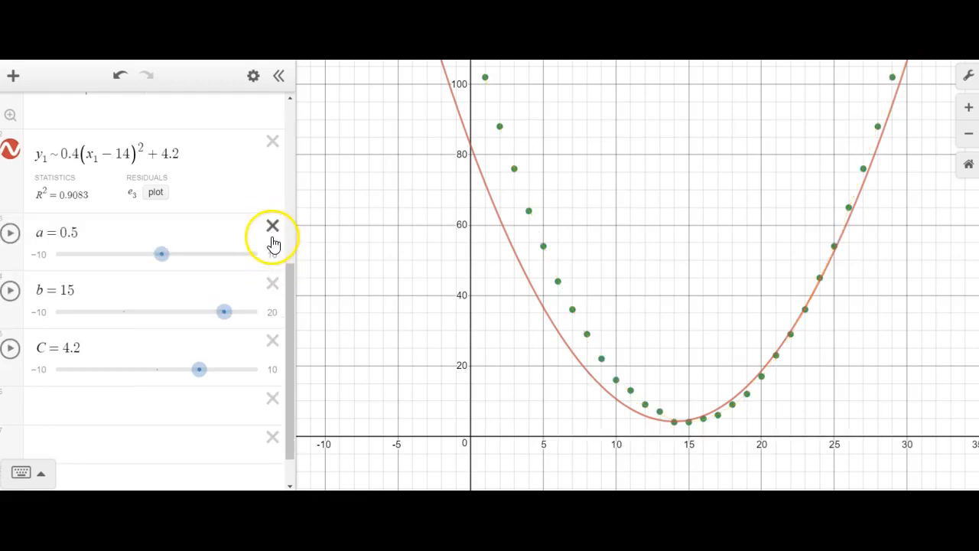
pyautogui.click(271, 230)
pyautogui.click(272, 287)
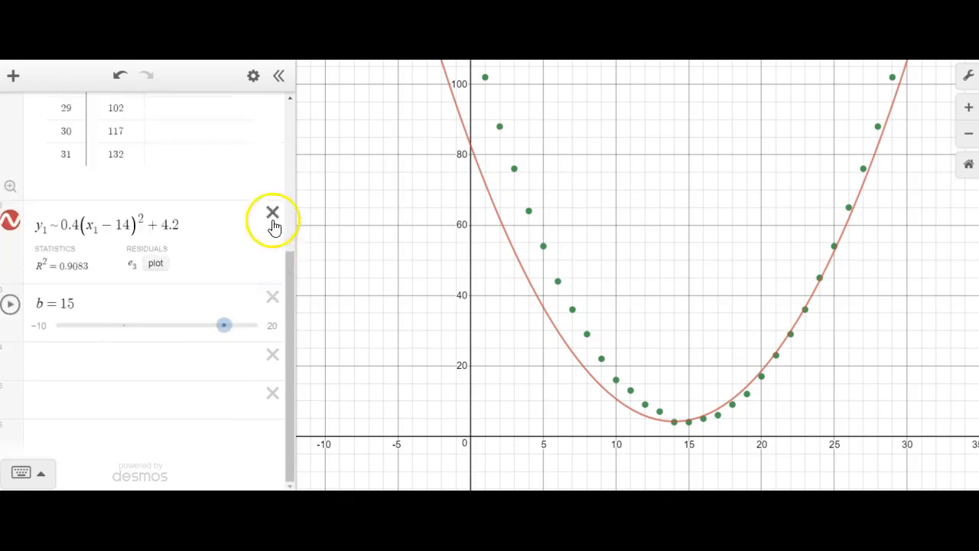
pyautogui.click(273, 299)
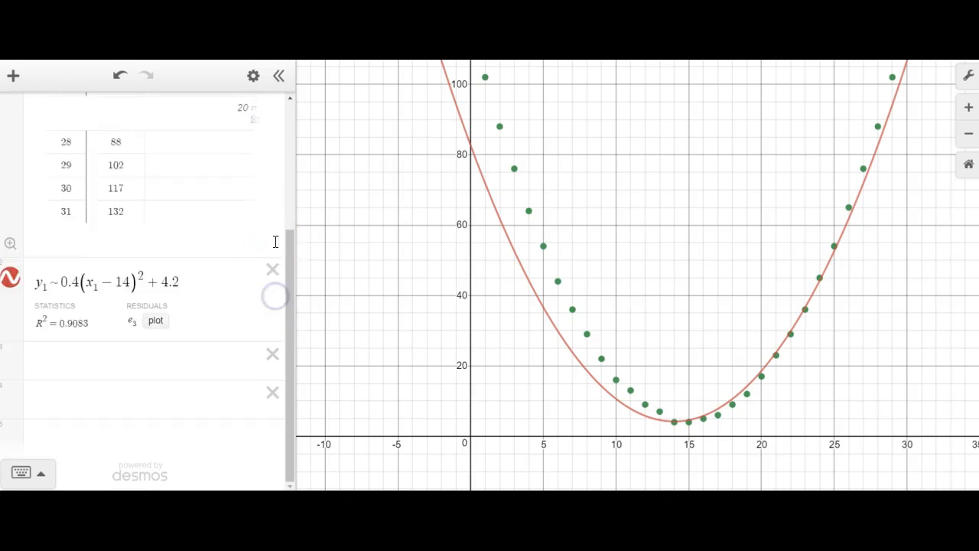
pyautogui.click(273, 272)
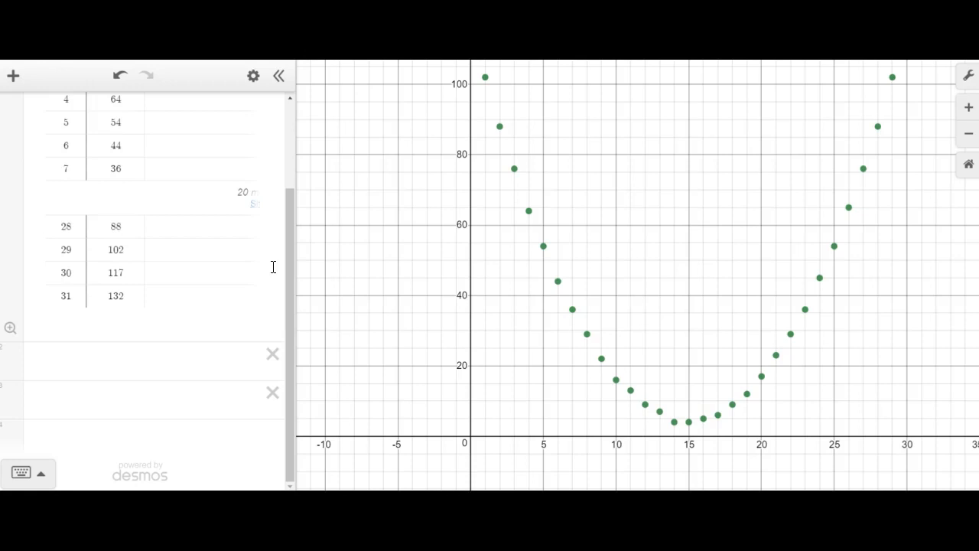
# - Enter the regression y1 ~ a(x1 − b)^2 + c in a new expression line and check its R² statistic
pyautogui.click(50, 361)
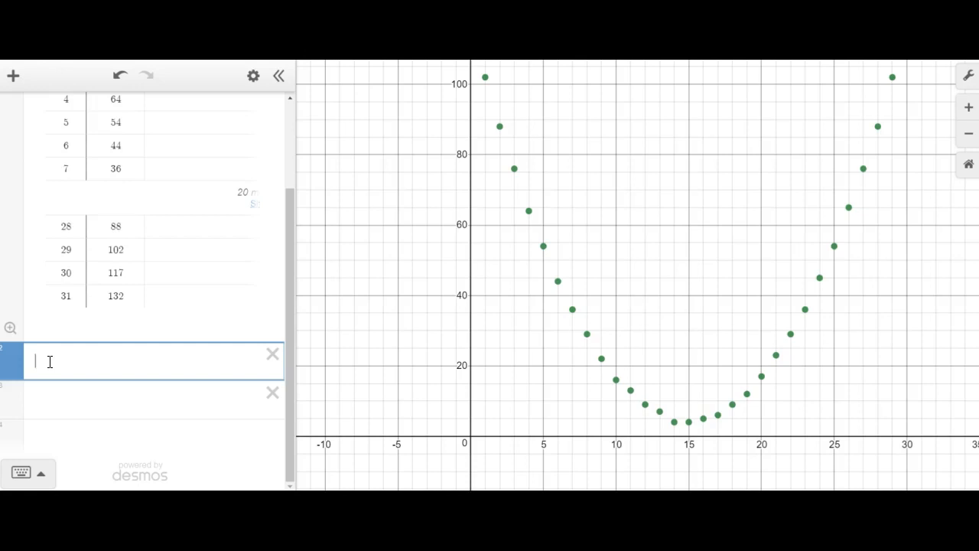
pyautogui.write('y1')
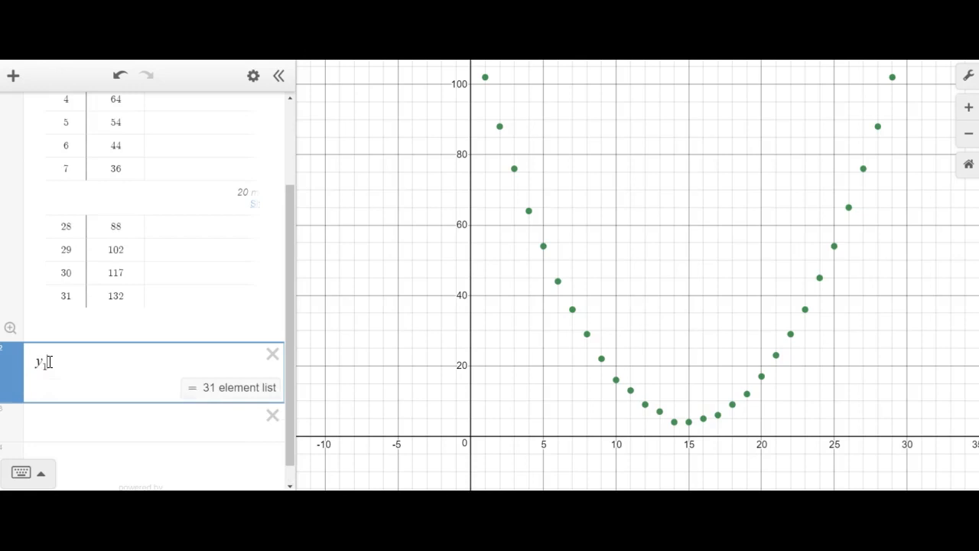
pyautogui.write('~')
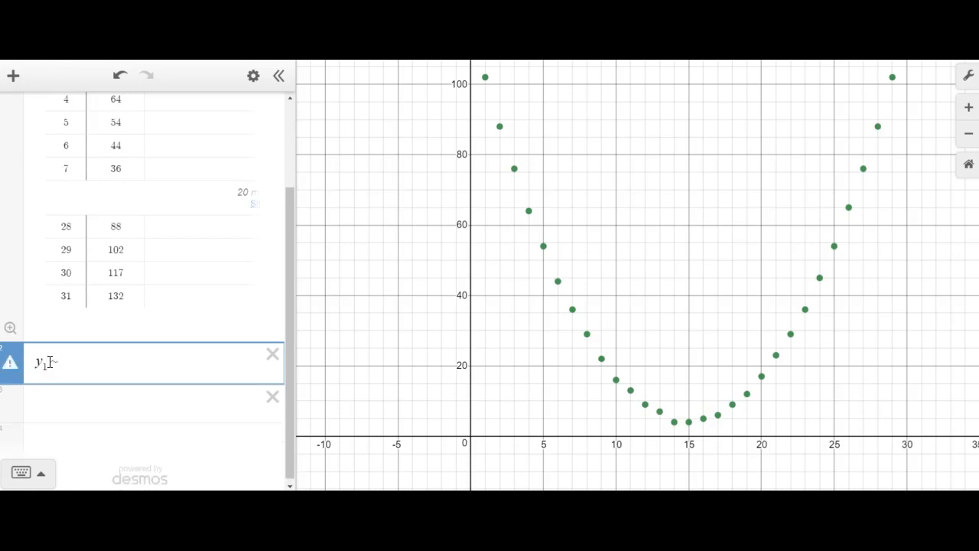
pyautogui.write('a')
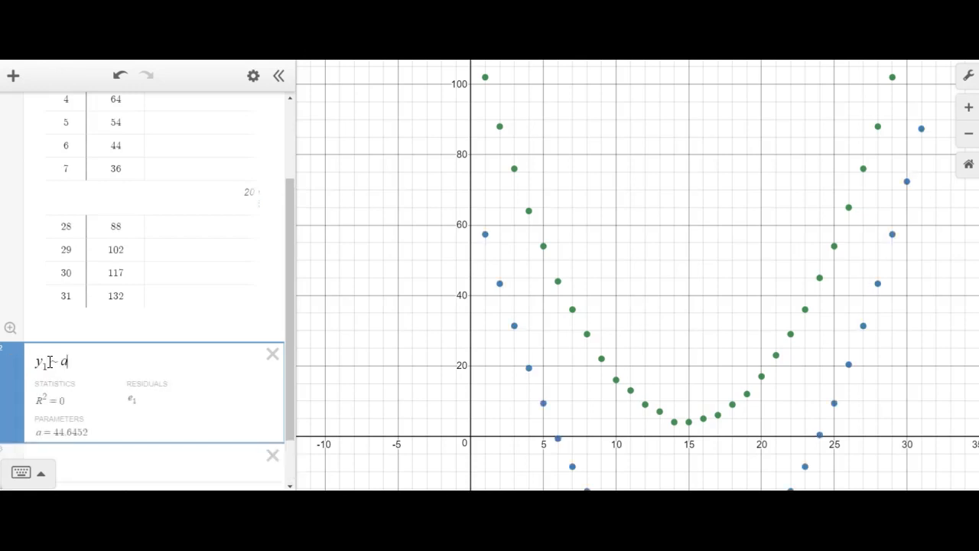
pyautogui.write('(')
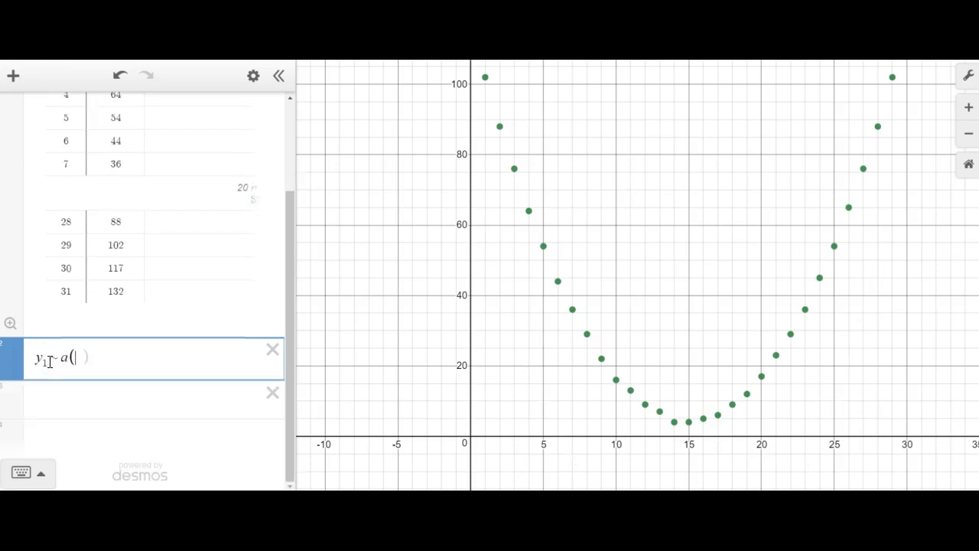
pyautogui.write('x')
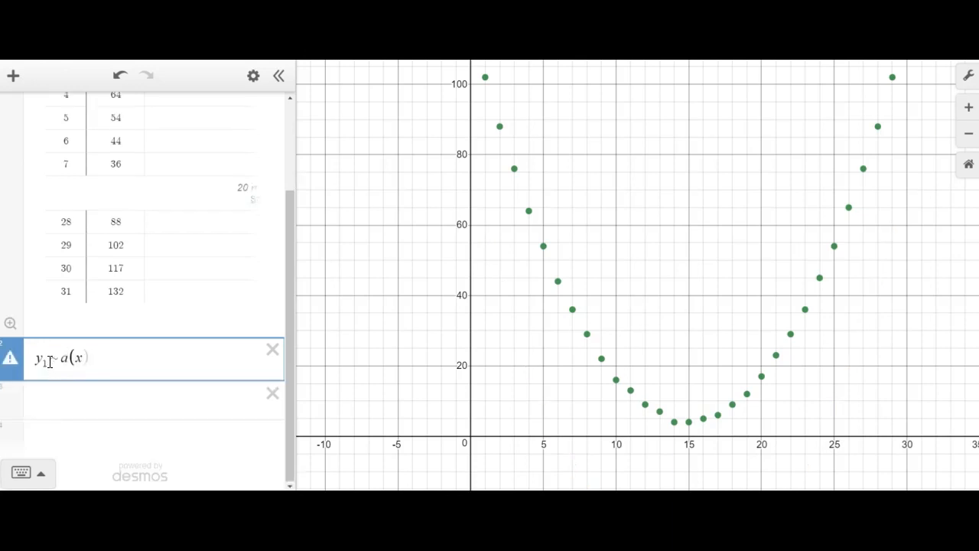
pyautogui.write('1')
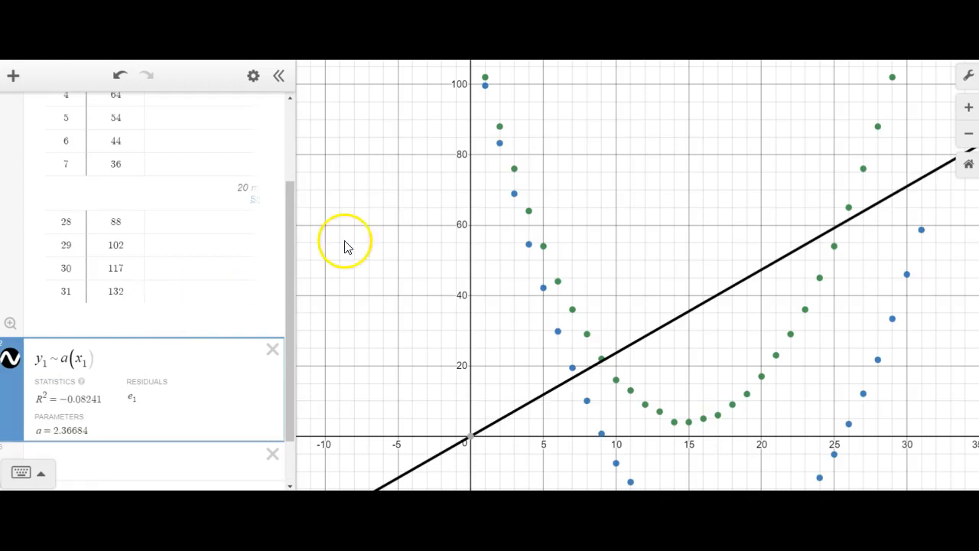
pyautogui.moveTo(293, 240); pyautogui.dragTo(310, 295)
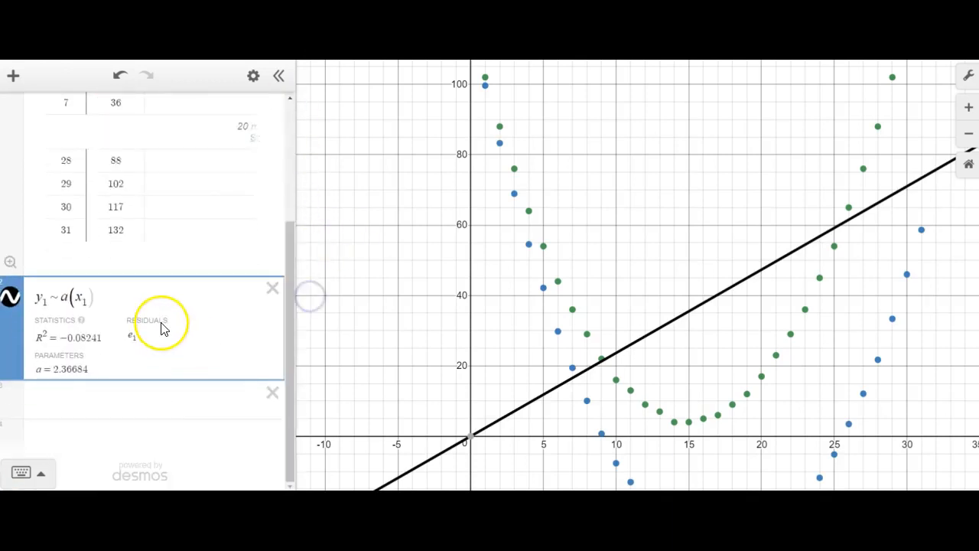
pyautogui.write('- ')
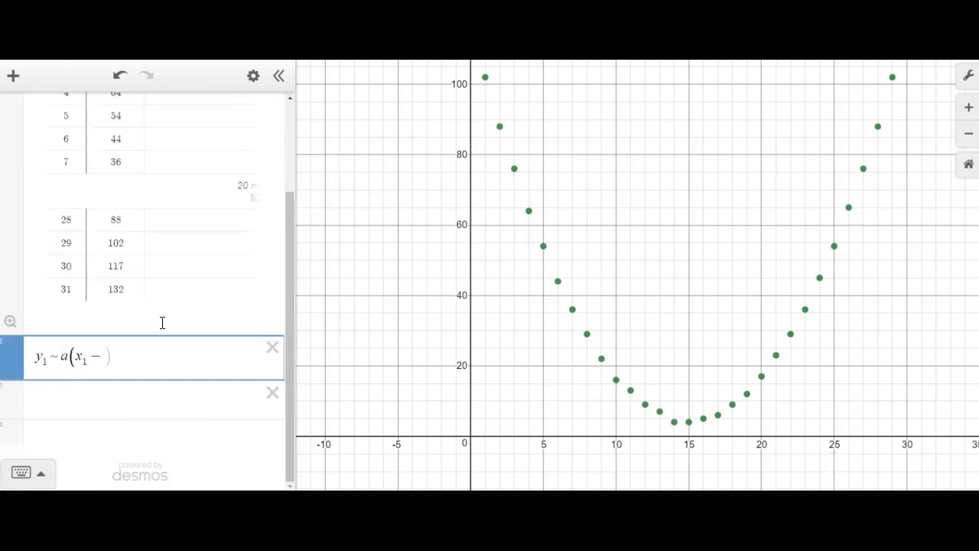
pyautogui.write('b)')
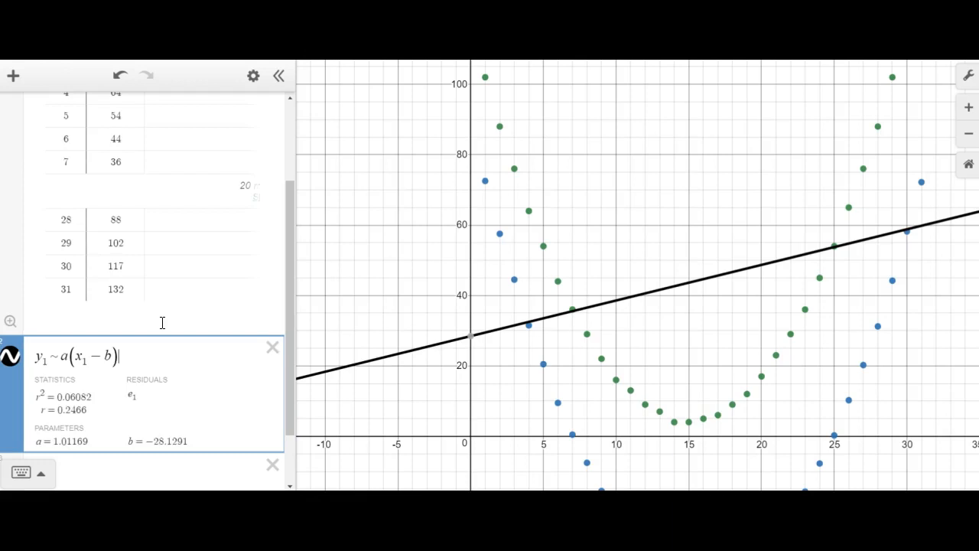
pyautogui.write('^2 ')
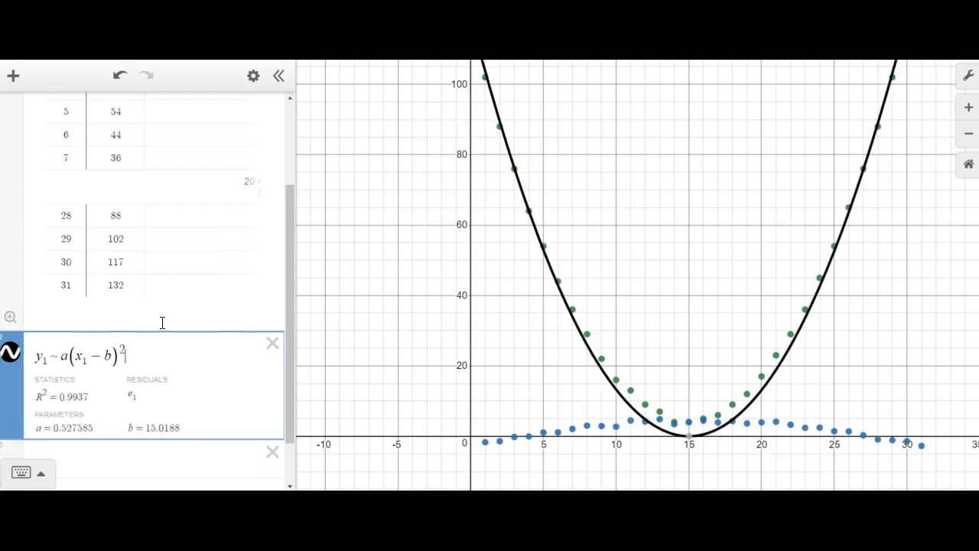
pyautogui.write('+ c')
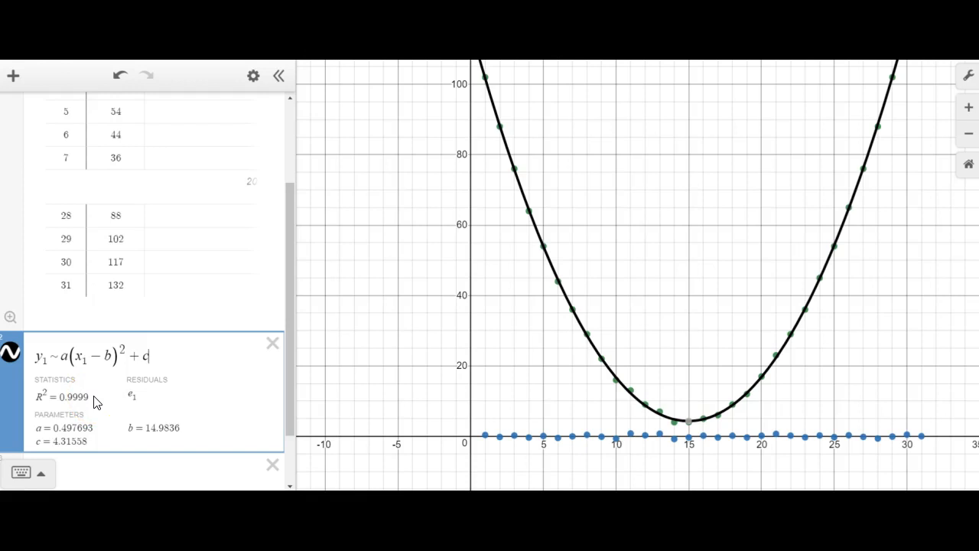
pyautogui.moveTo(289, 419); pyautogui.dragTo(280, 437)
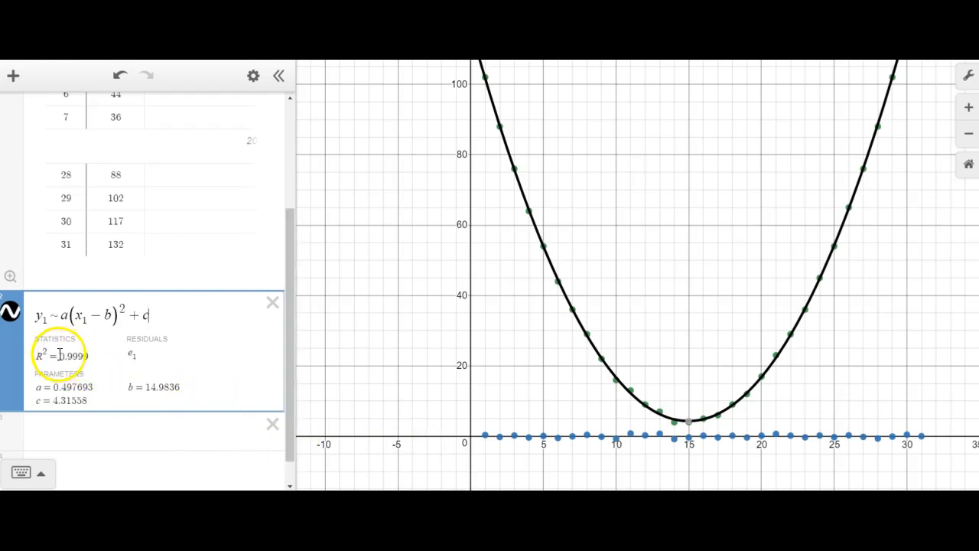
pyautogui.click(92, 356)
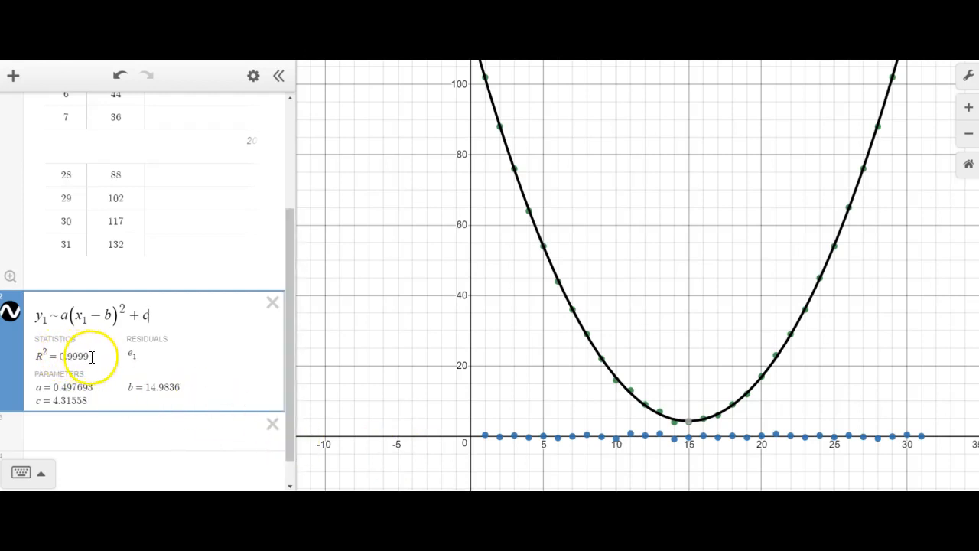